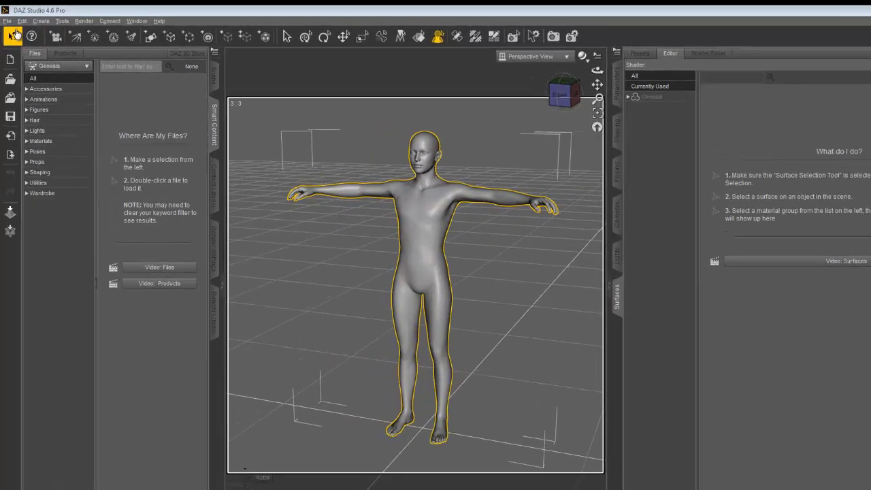
# Export the Genesis figure from DAZ Studio as Wavefront OBJ file 'Test', accepting the export options
pyautogui.click(6, 20)
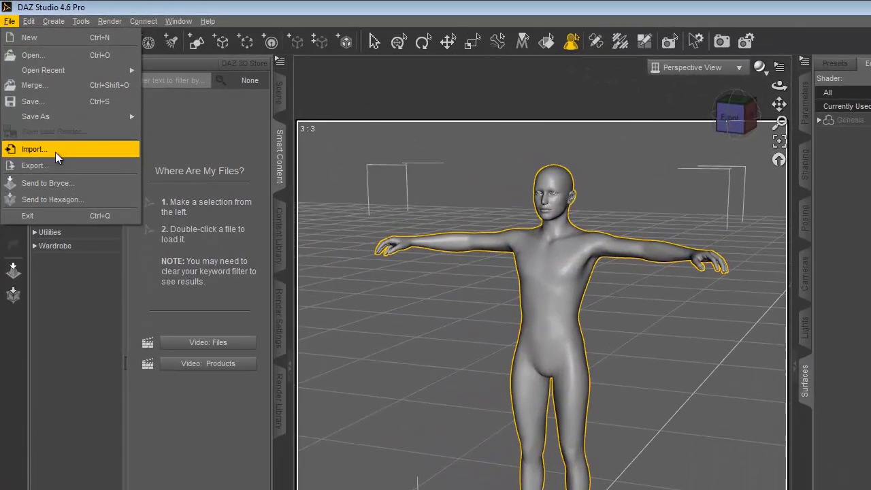
pyautogui.click(30, 159)
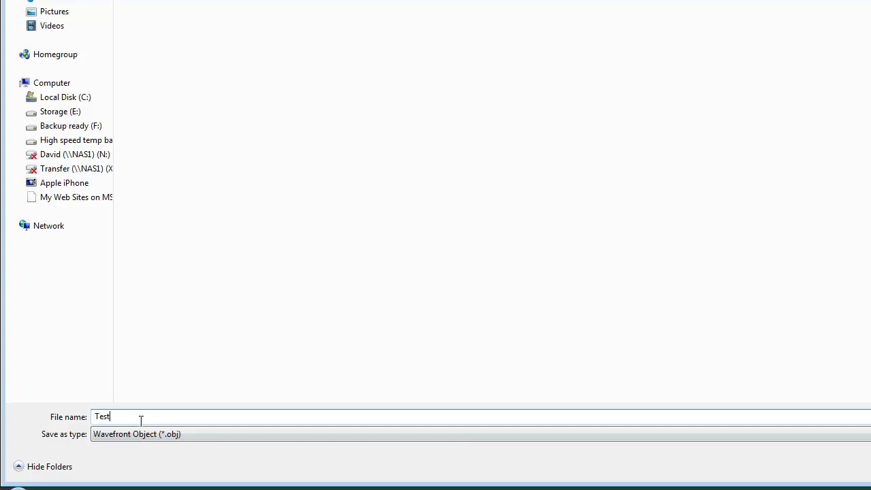
pyautogui.write('Test')
pyautogui.press('Return')
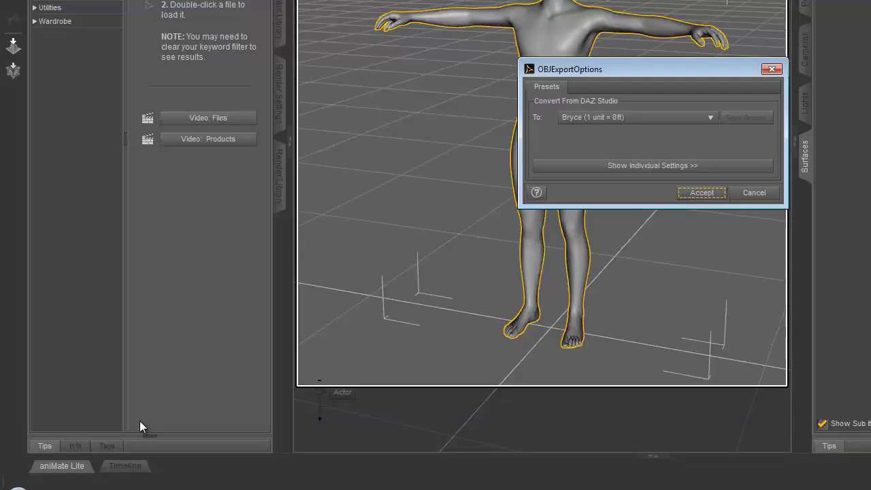
pyautogui.click(709, 196)
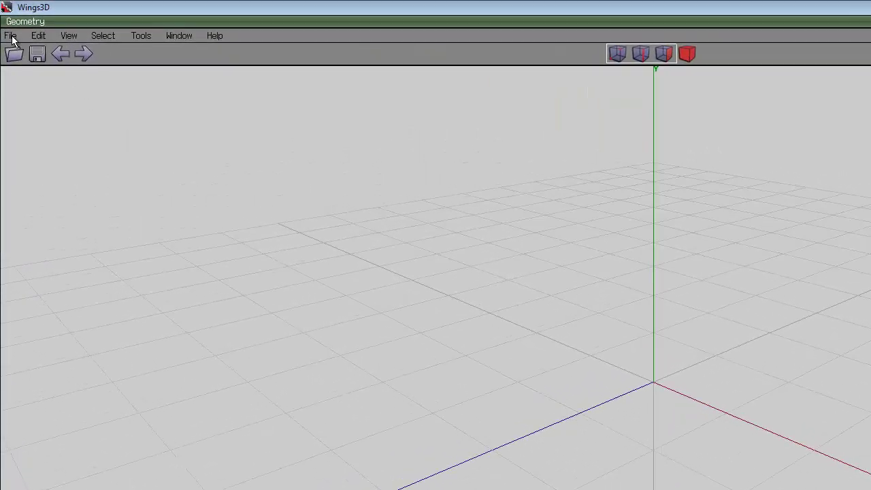
# Import Test.obj as a Wavefront (.obj) file and zoom in on the figure
pyautogui.click(10, 36)
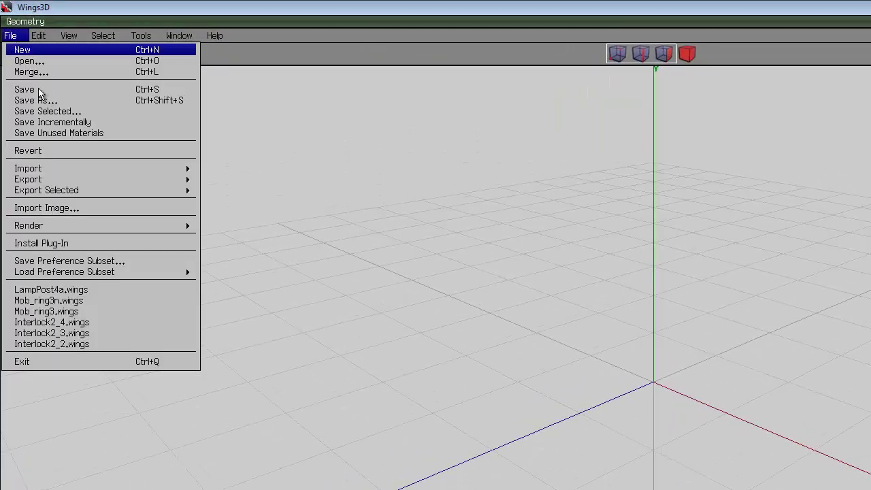
pyautogui.moveTo(80, 171)
pyautogui.click(280, 215)
pyautogui.click(524, 144)
pyautogui.click(524, 345)
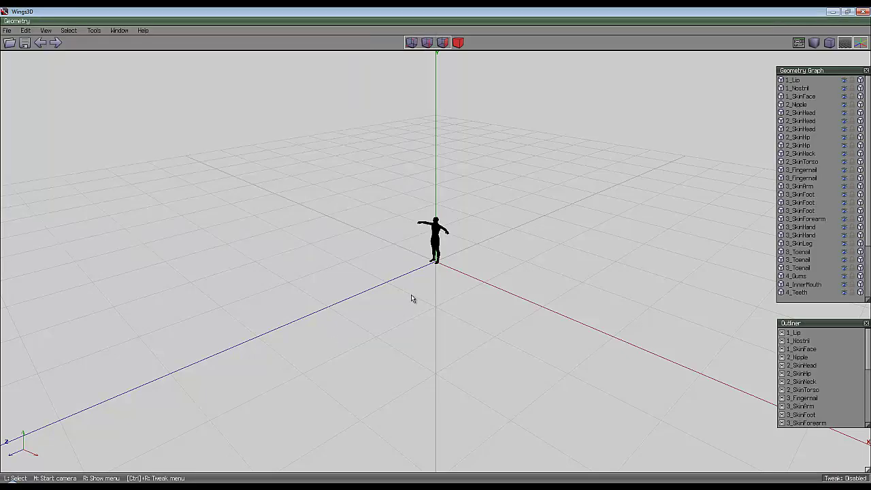
pyautogui.scroll(5, 411, 294)
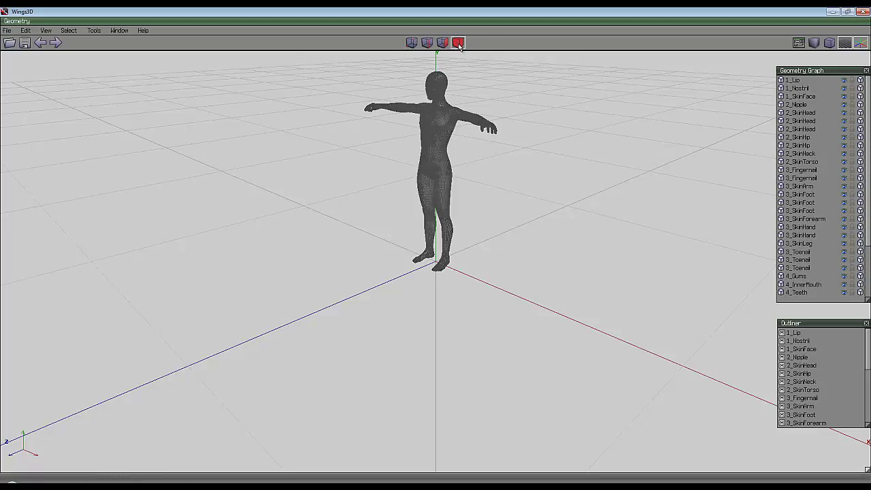
# Marquee-select all the figure's parts and combine them into one object
pyautogui.moveTo(315, 53); pyautogui.dragTo(559, 355)
pyautogui.rightClick(524, 135)
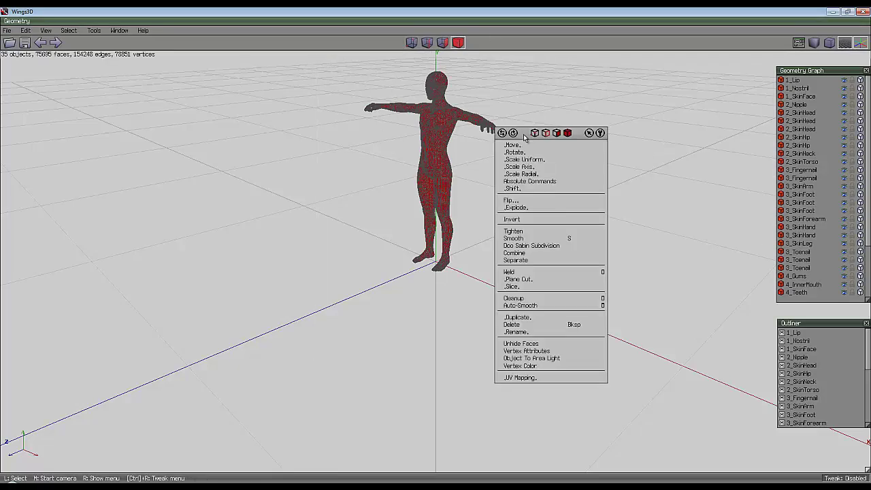
pyautogui.click(515, 253)
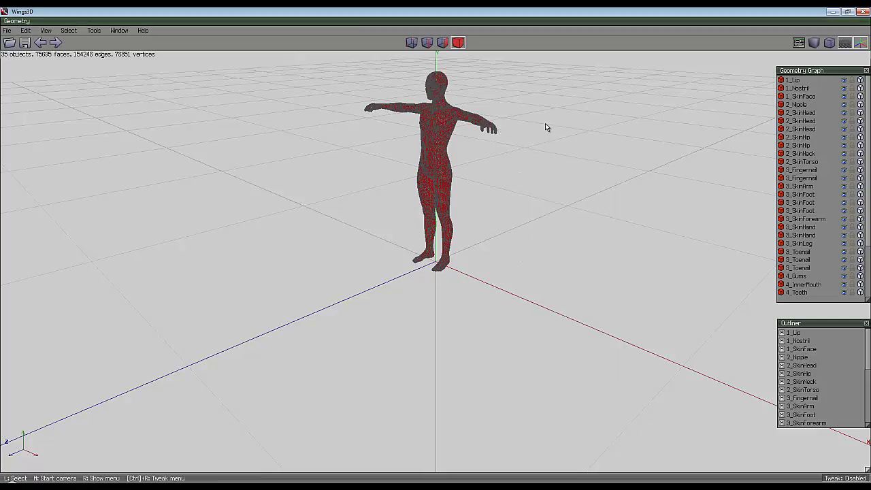
# Select all vertices of the combined mesh and frame the view on the body
pyautogui.click(411, 43)
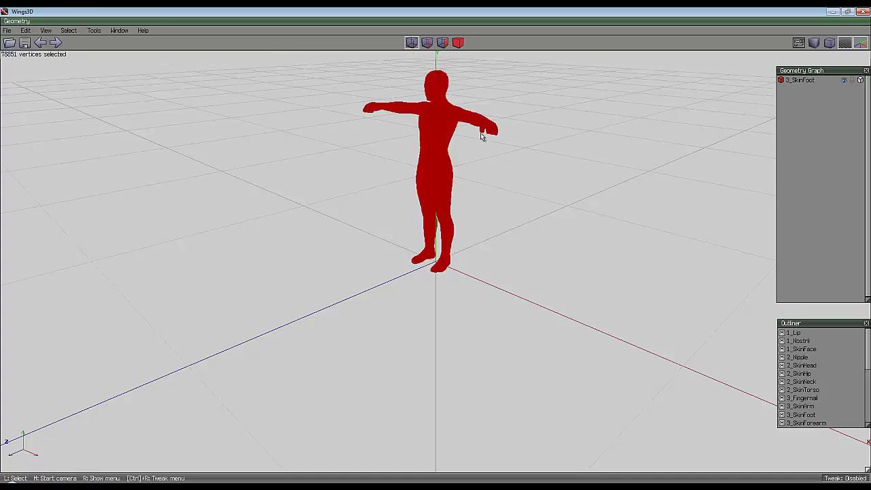
pyautogui.scroll(5, 444, 134)
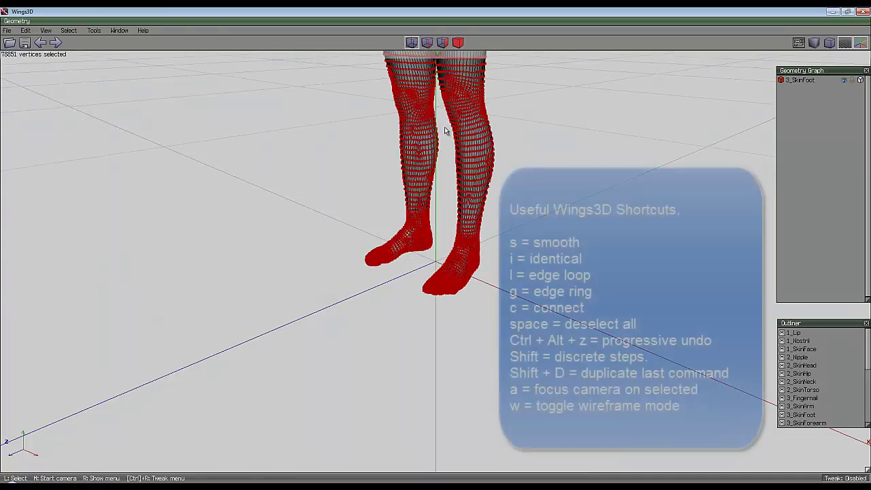
pyautogui.press('a')
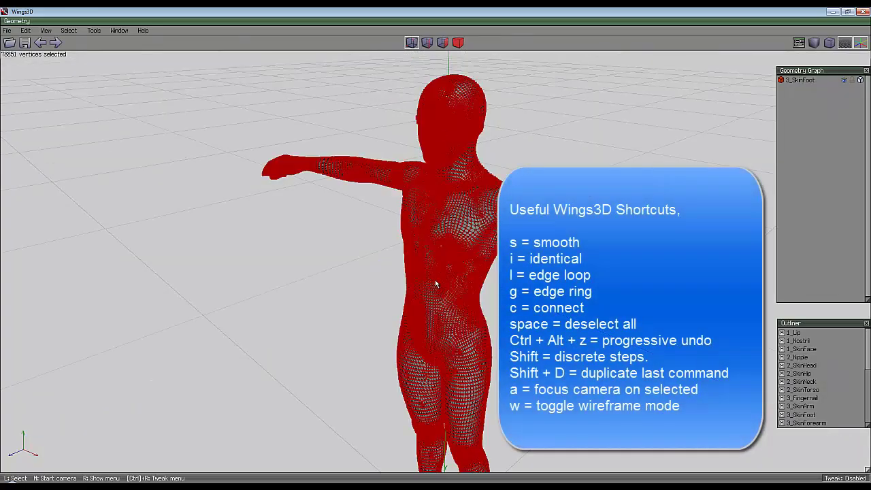
pyautogui.scroll(6, 437, 291)
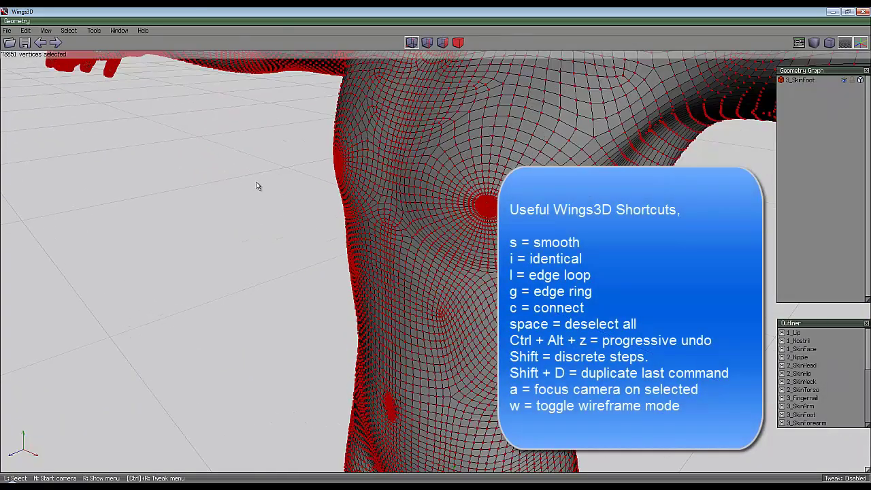
# Start a rodded Bend on the selected vertices and set the rod centre on the chest
pyautogui.rightClick(258, 187)
pyautogui.click(245, 377)
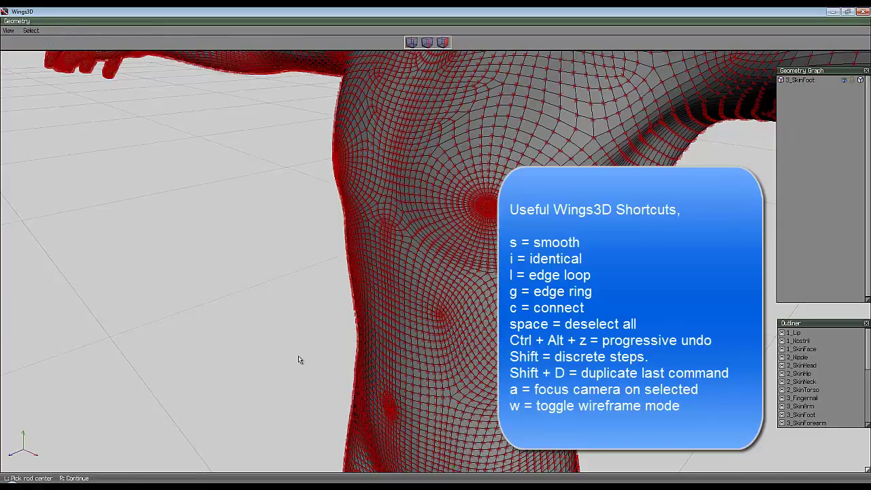
pyautogui.middleClick(272, 256)
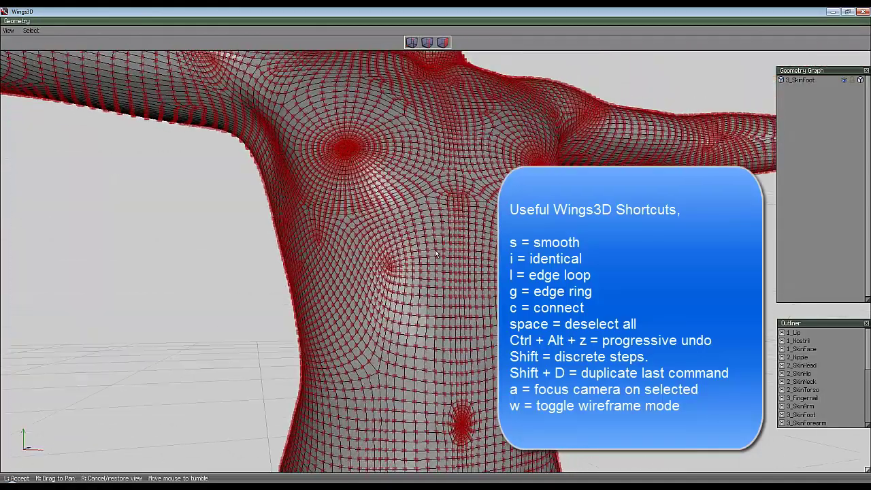
pyautogui.click(436, 253)
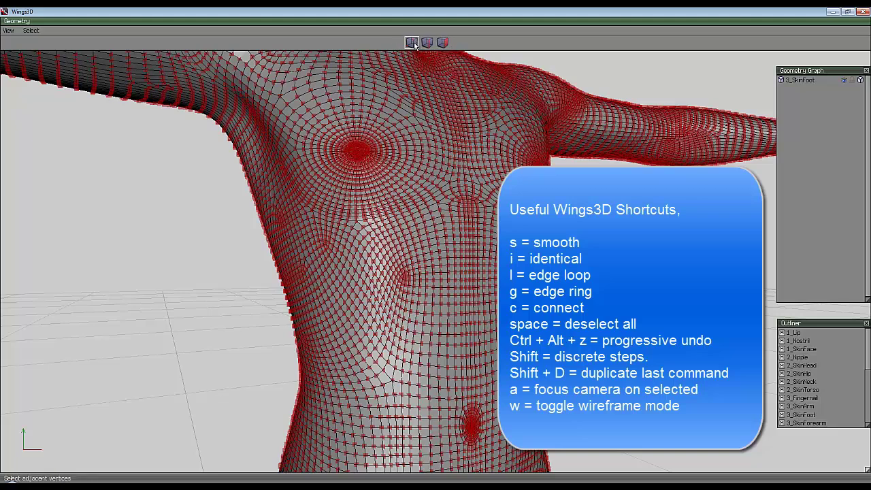
pyautogui.click(470, 273)
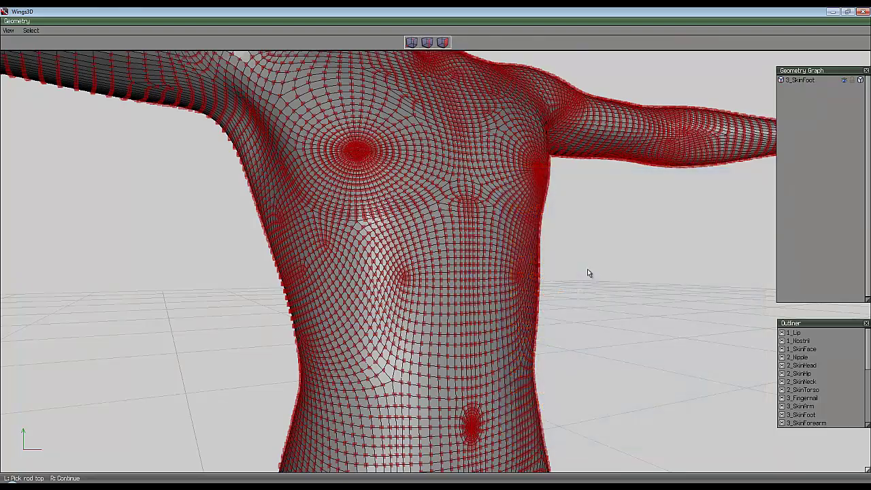
# Pick the rod top and the bend direction on a torso vertex, then begin bending
pyautogui.middleClick(589, 273)
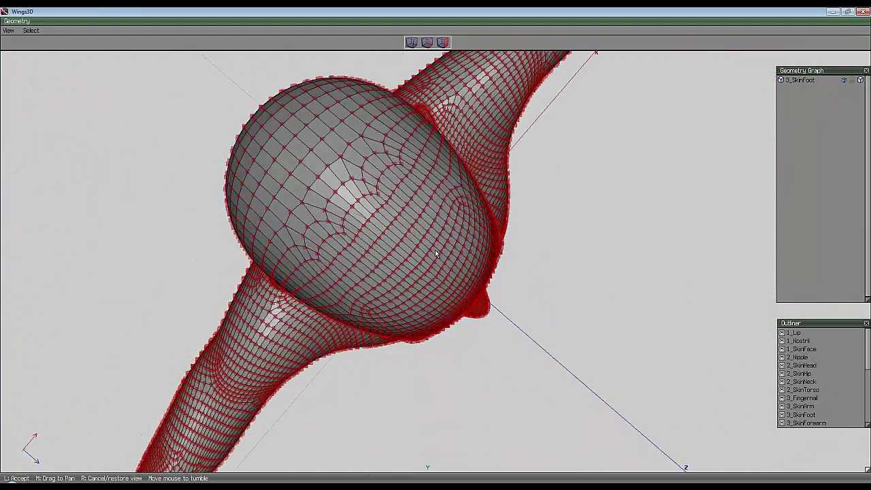
pyautogui.click(436, 250)
pyautogui.click(318, 178)
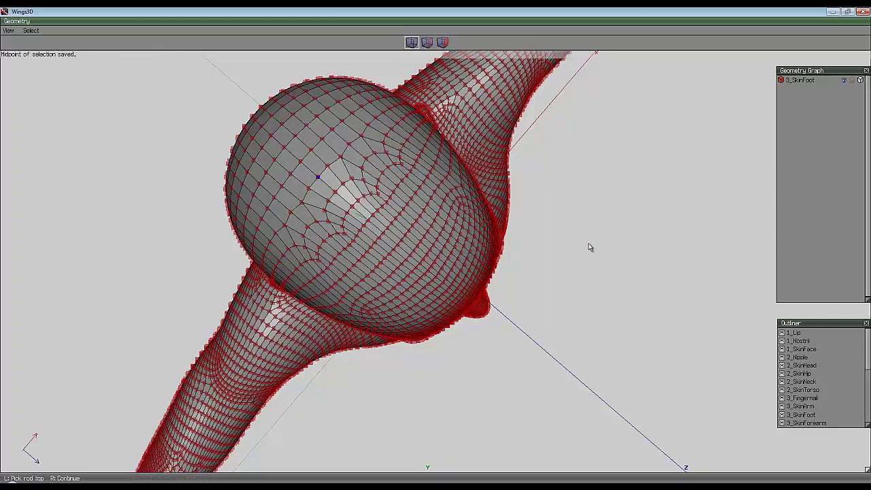
pyautogui.middleClick(599, 232)
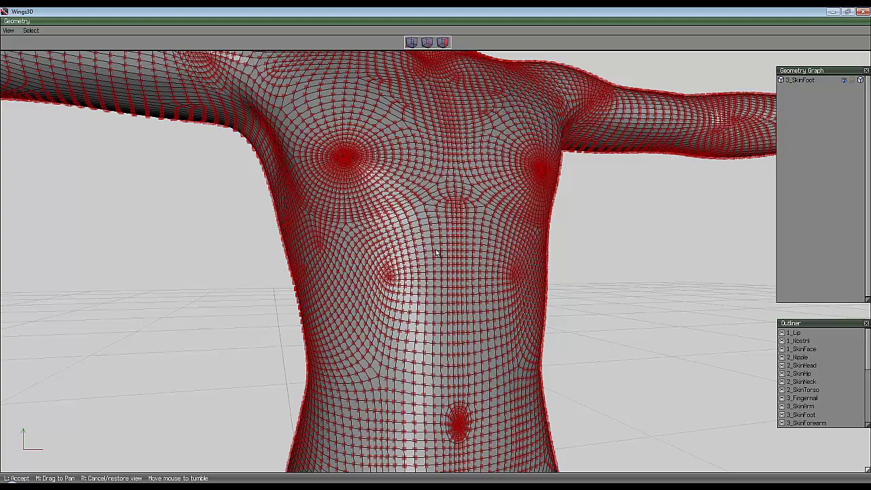
pyautogui.click(475, 274)
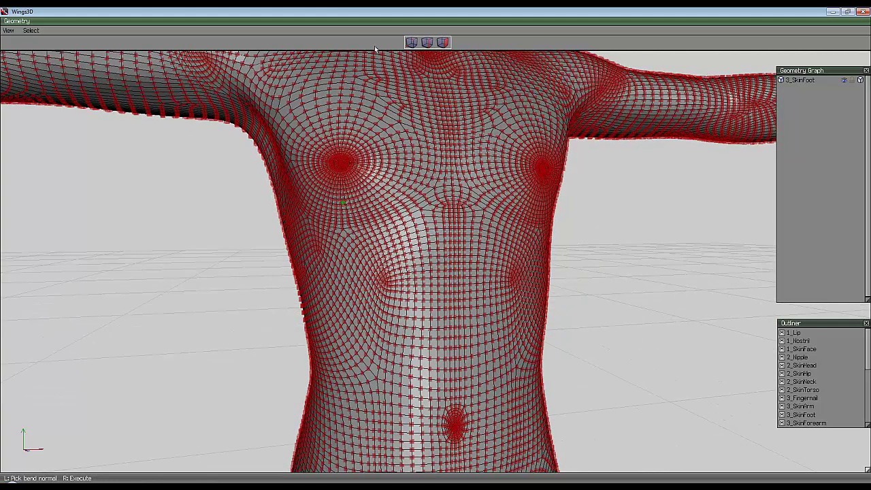
pyautogui.click(454, 277)
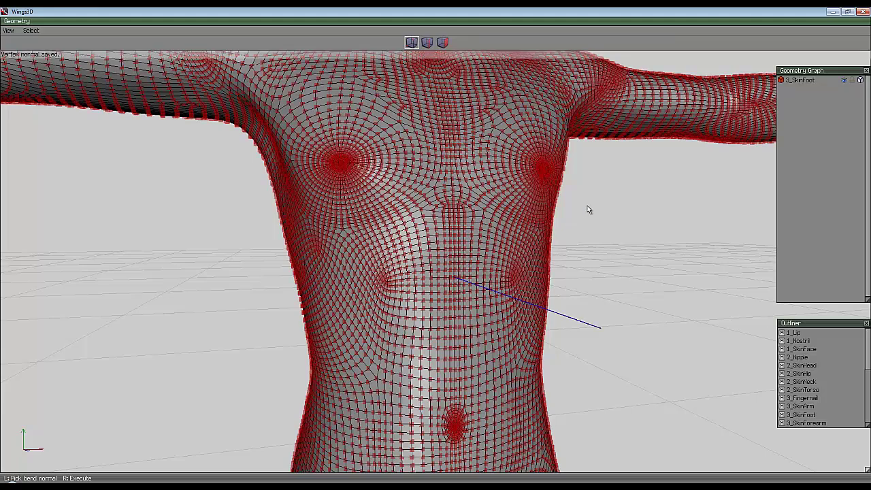
pyautogui.rightClick(552, 255)
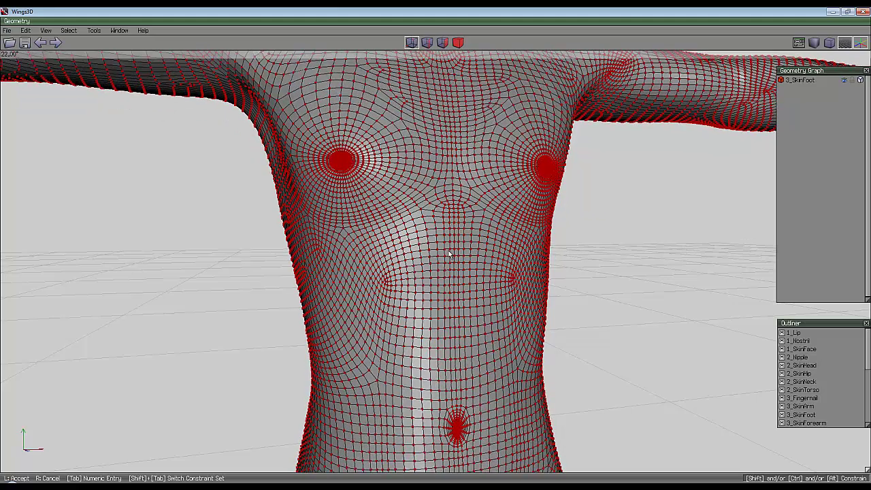
# Enter a bend angle of 120° numerically and orbit to inspect the curled legs
pyautogui.press('Tab')
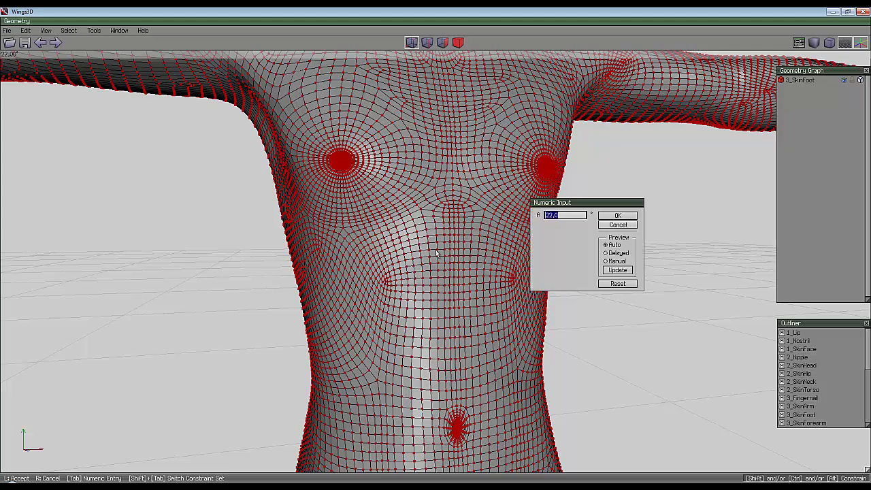
pyautogui.write('120')
pyautogui.press('Return')
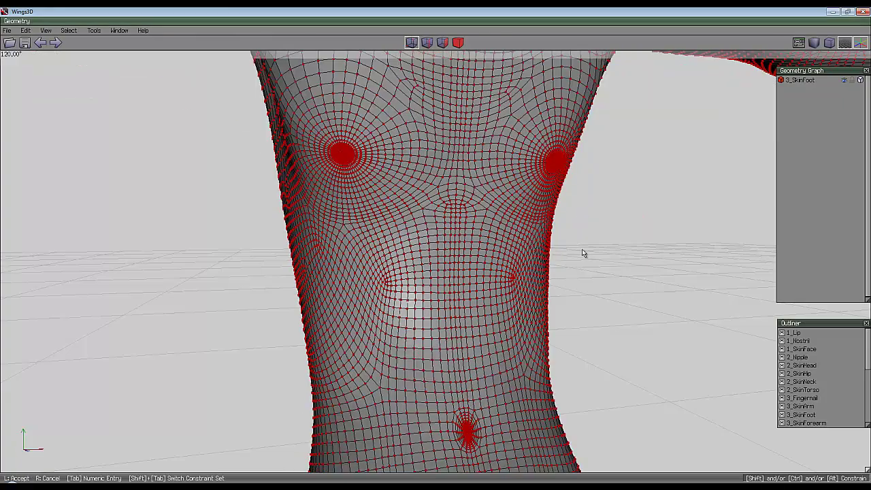
pyautogui.scroll(-6, 589, 269)
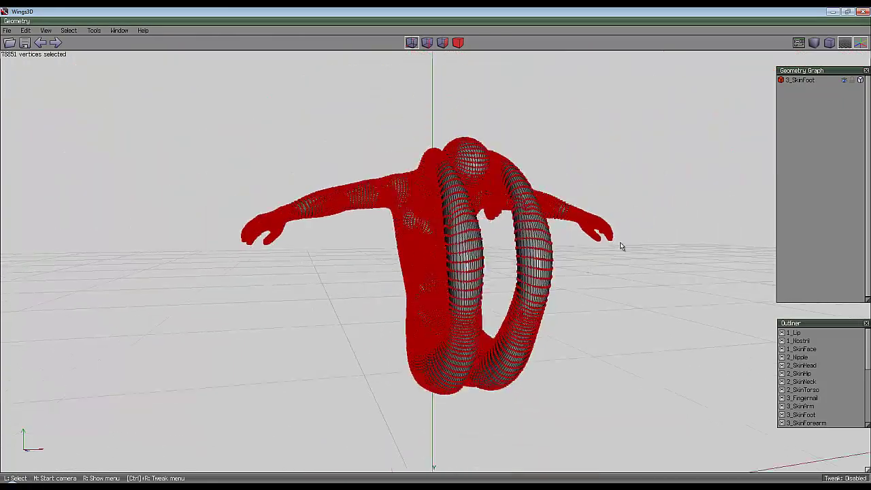
pyautogui.middleClick(638, 202)
pyautogui.click(435, 252)
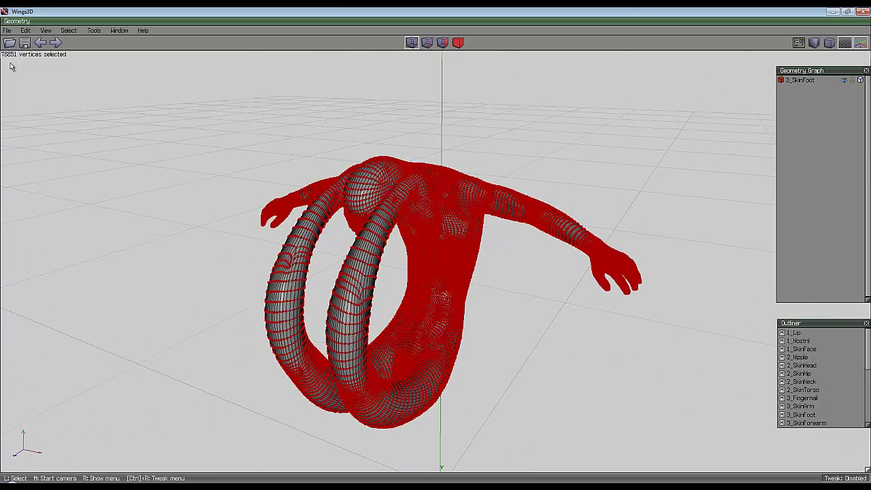
# Export the bent mesh as Wavefront OBJ, replacing Test.obj, then maximize UVMapper Classic
pyautogui.click(7, 30)
pyautogui.moveTo(68, 127)
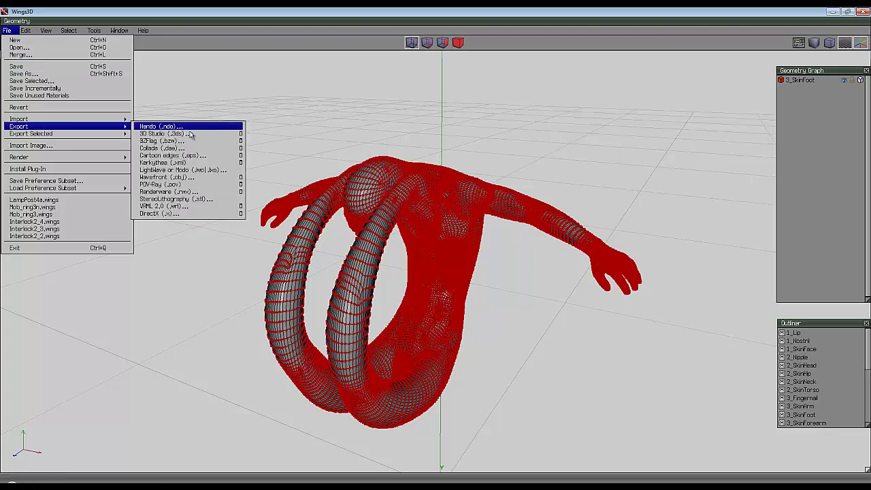
pyautogui.click(167, 177)
pyautogui.click(299, 78)
pyautogui.click(358, 237)
pyautogui.click(460, 253)
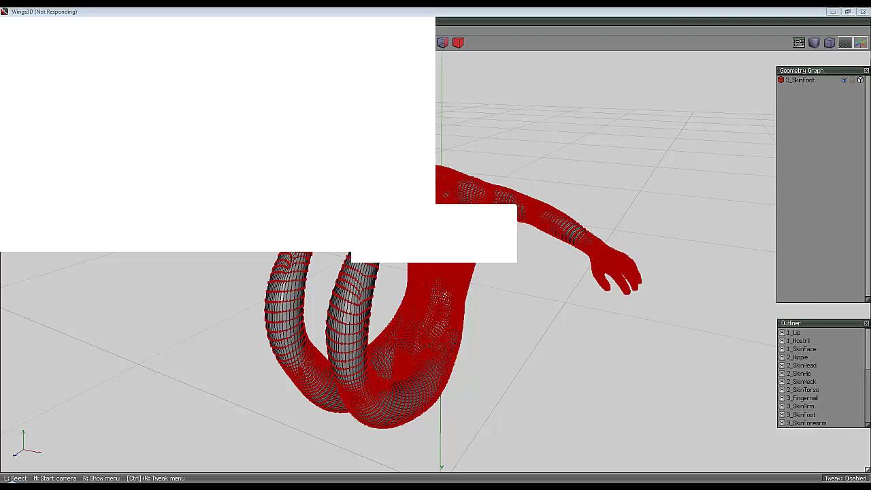
pyautogui.moveTo(409, 83); pyautogui.dragTo(320, 9)
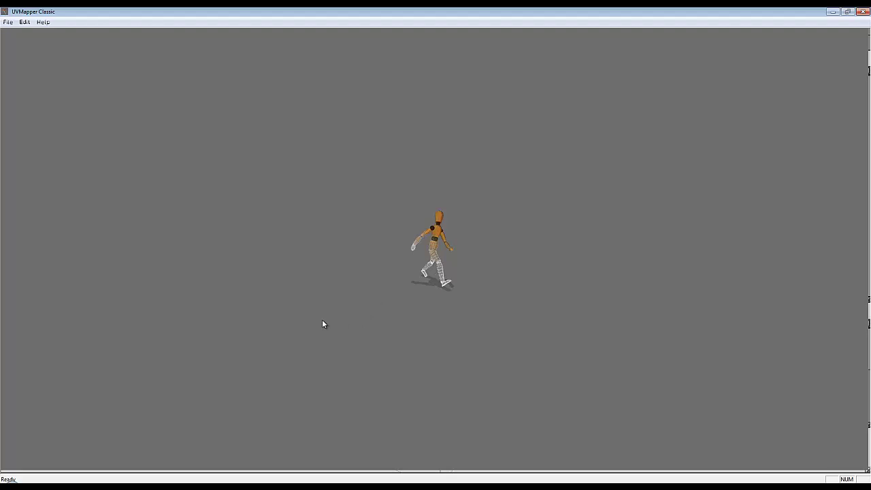
# Switch back to Wings3D to check on the bent figure
pyautogui.click(429, 471)
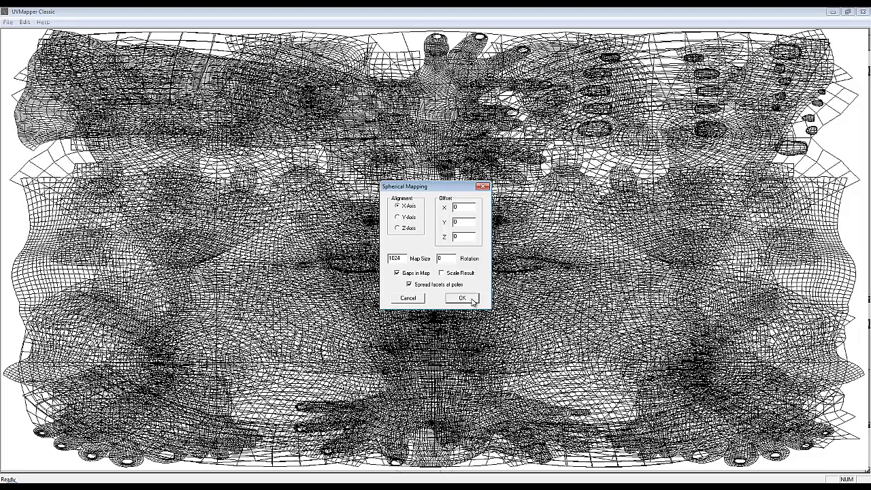
# Apply the Spherical X-Axis UV map at map size 1024
pyautogui.click(462, 299)
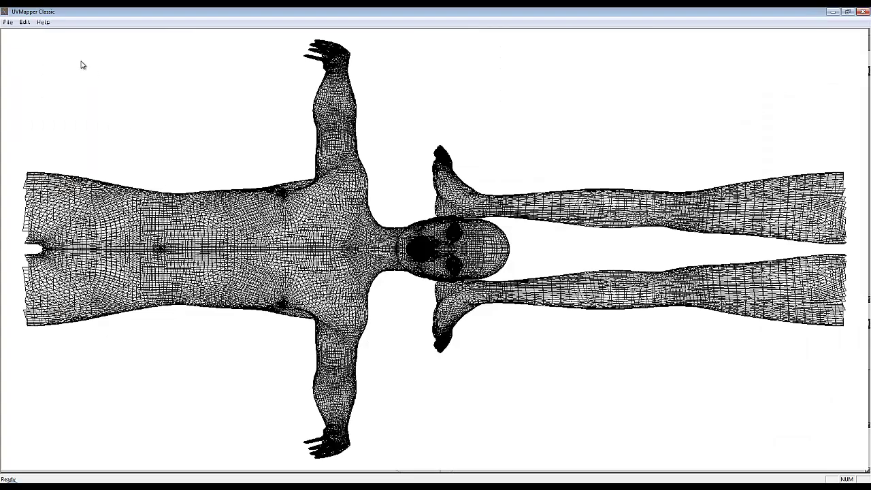
# Save the remapped model over Test.obj with the default OBJ export options
pyautogui.click(8, 23)
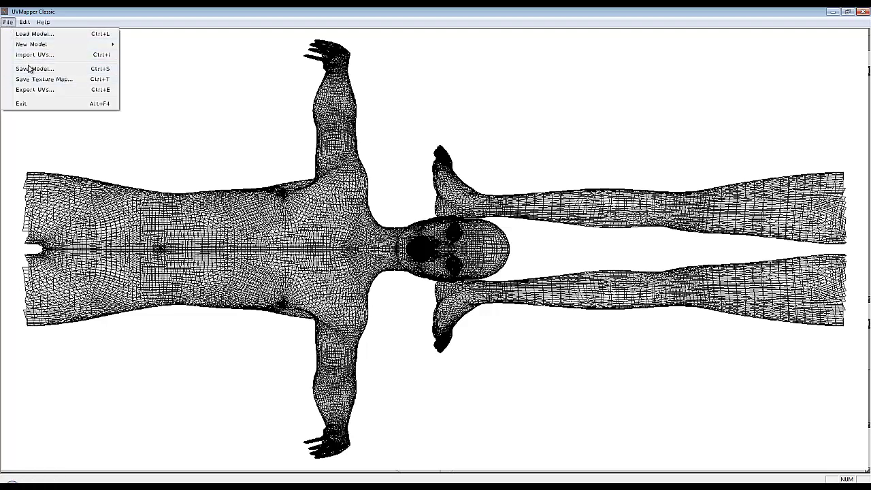
pyautogui.click(30, 69)
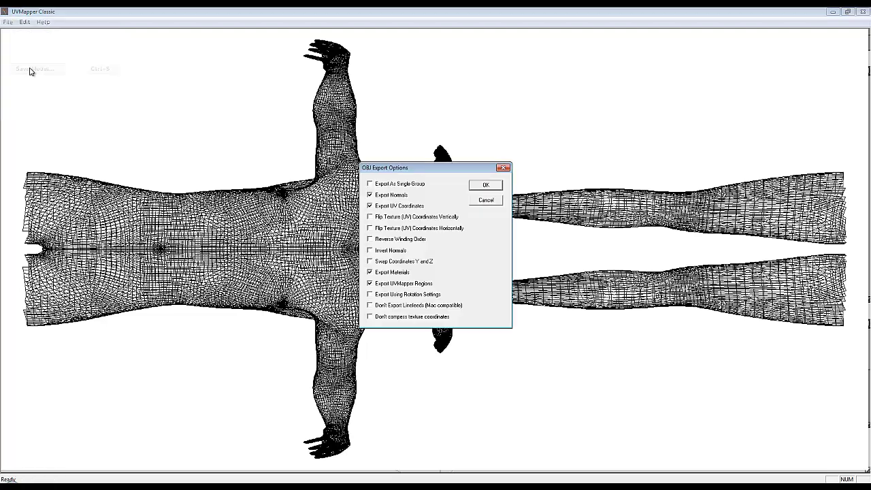
pyautogui.click(485, 186)
pyautogui.click(596, 215)
pyautogui.click(641, 360)
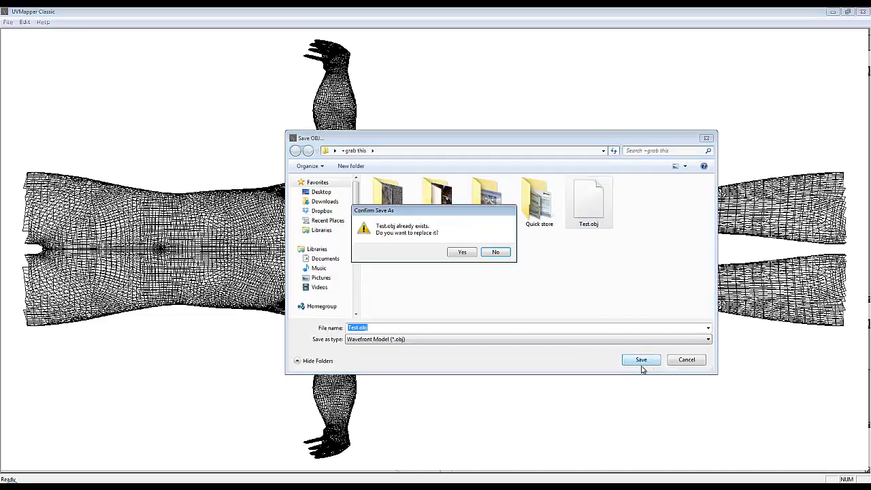
pyautogui.click(462, 252)
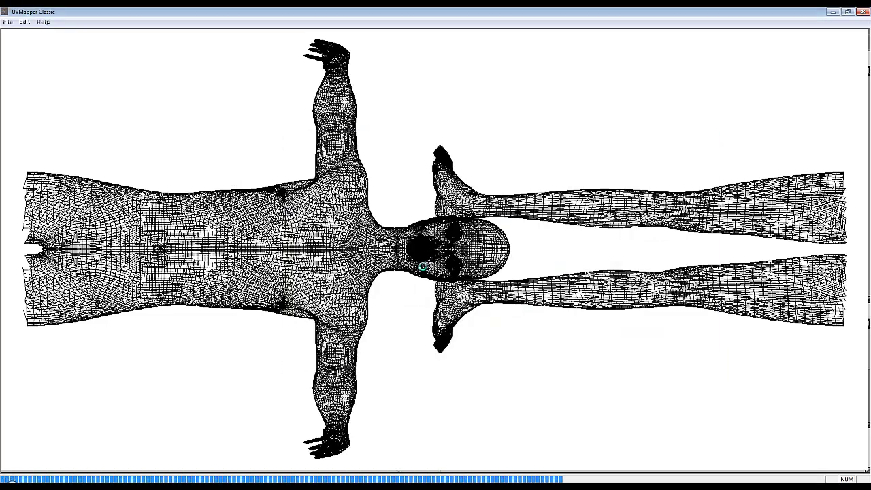